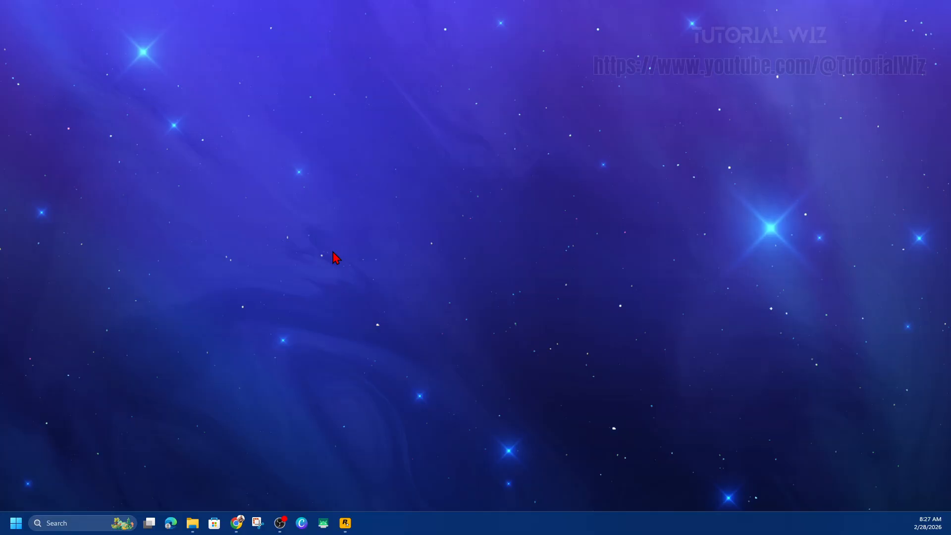
Search Windows for Steam and launch the app as administrator
{"action": "left_click", "coordinate": [83, 522]}
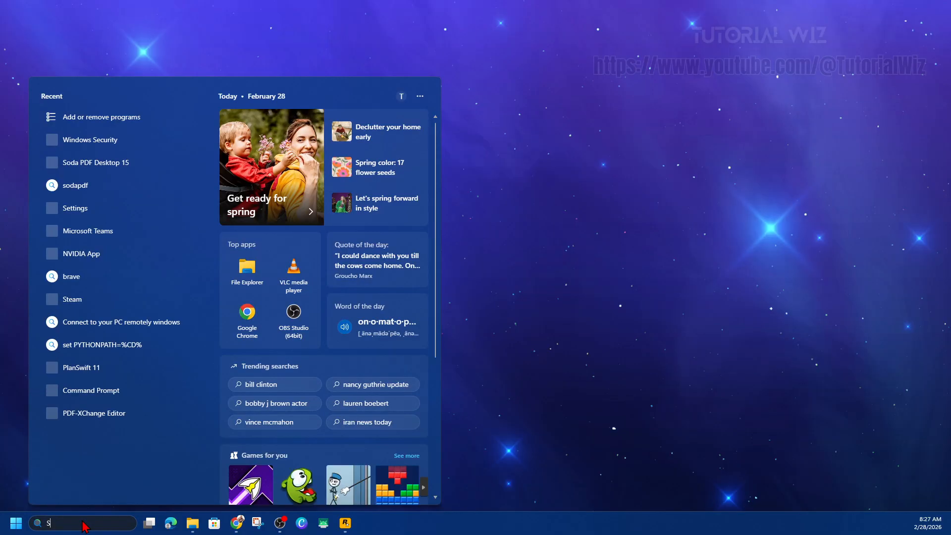
{"action": "type", "text": "STEAM"}
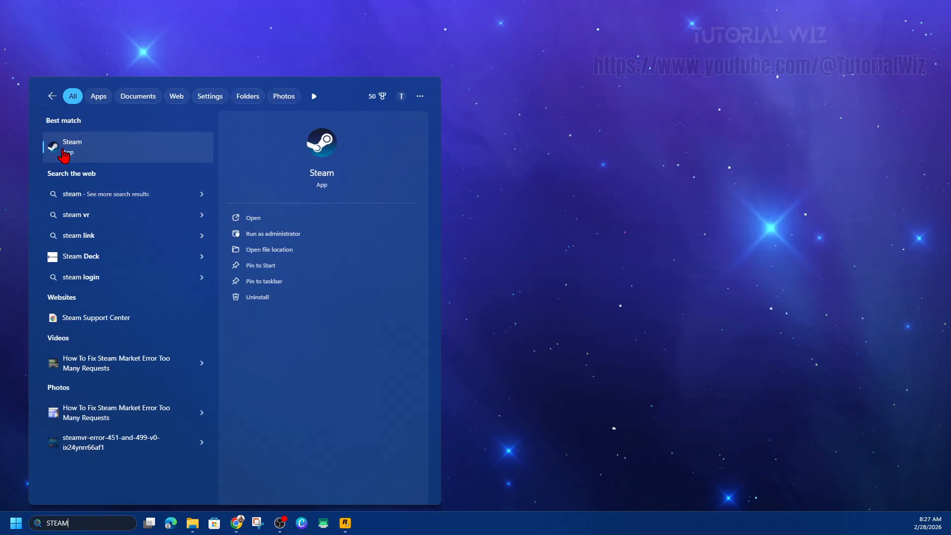
{"action": "right_click", "coordinate": [75, 155]}
{"action": "left_click", "coordinate": [99, 159]}
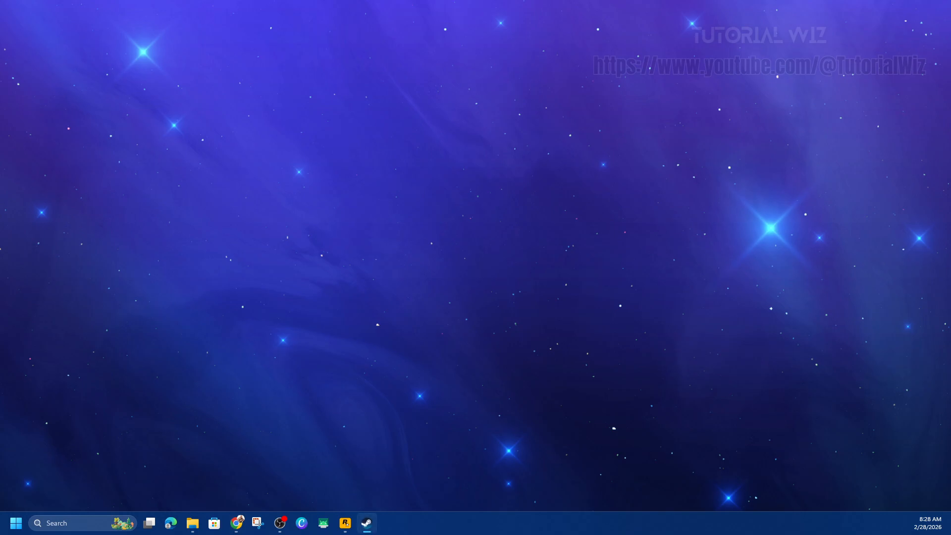
{"action": "left_click_drag", "start_coordinate": [229, 232], "coordinate": [475, 229]}
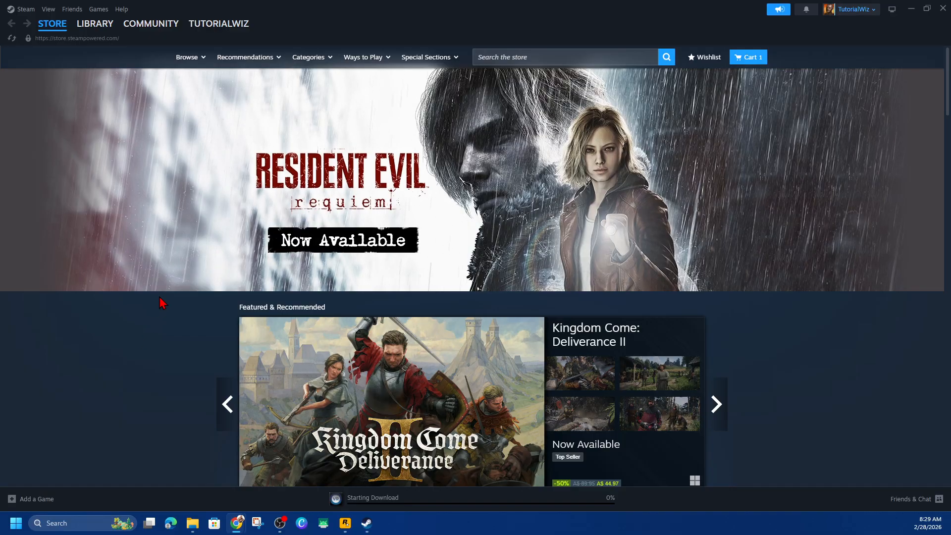
Verify the integrity of the installed game files for RISK: Global Domination in the library, and close its properties
{"action": "left_click", "coordinate": [85, 28]}
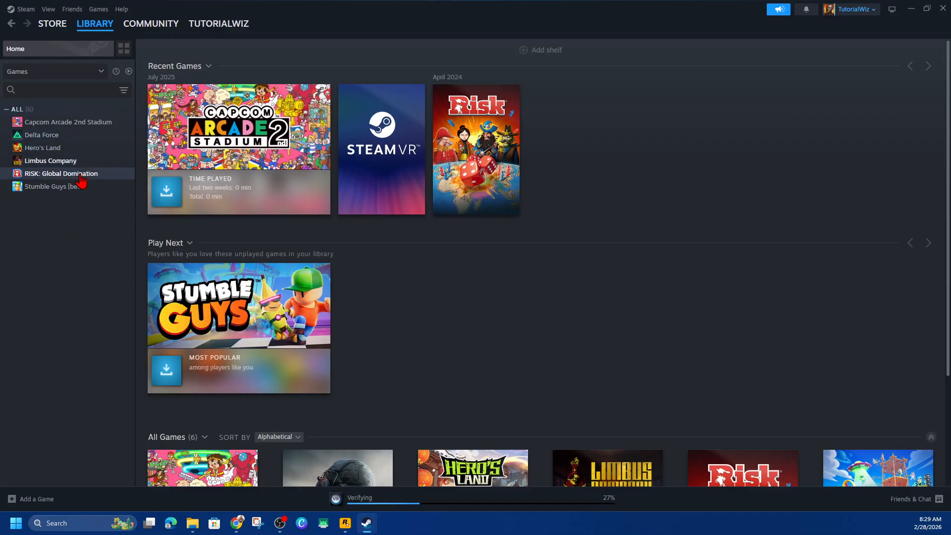
{"action": "right_click", "coordinate": [82, 181]}
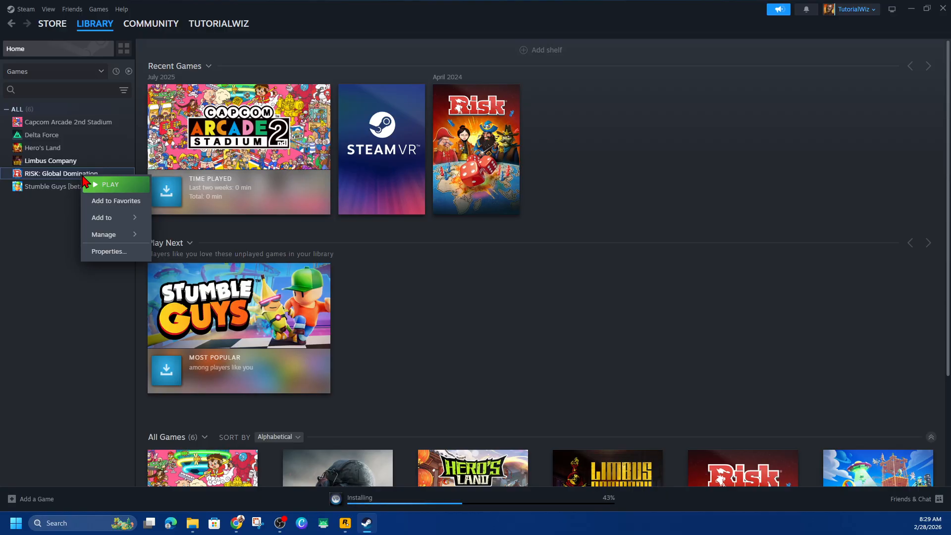
{"action": "left_click", "coordinate": [101, 253]}
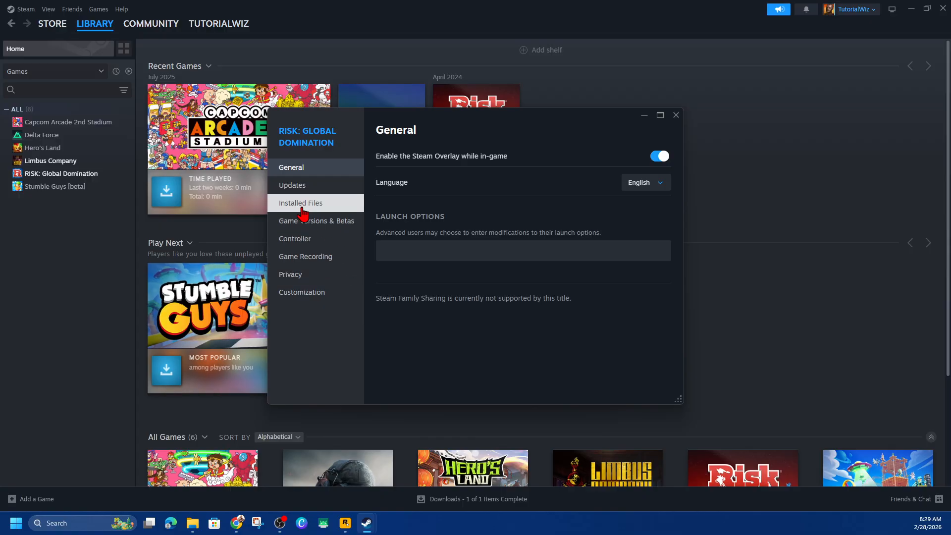
{"action": "left_click", "coordinate": [313, 208]}
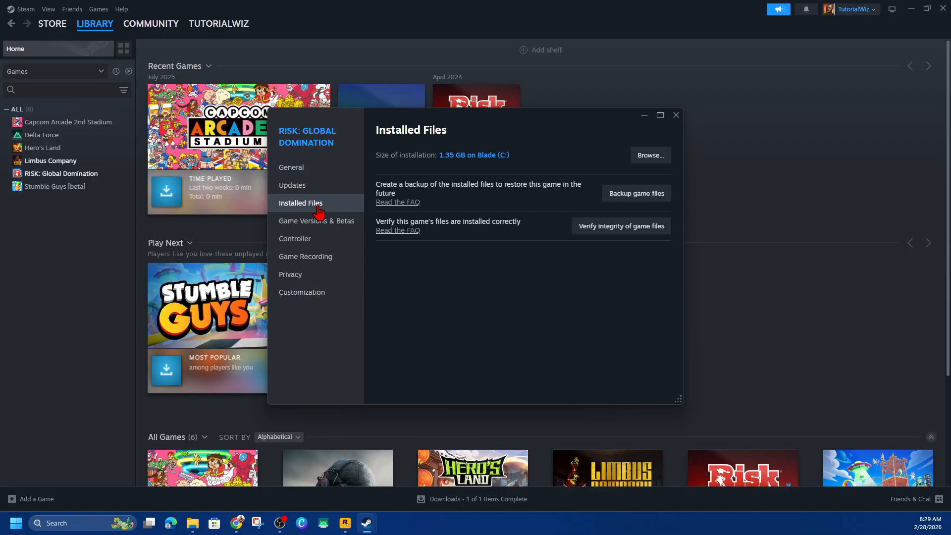
{"action": "left_click", "coordinate": [644, 230]}
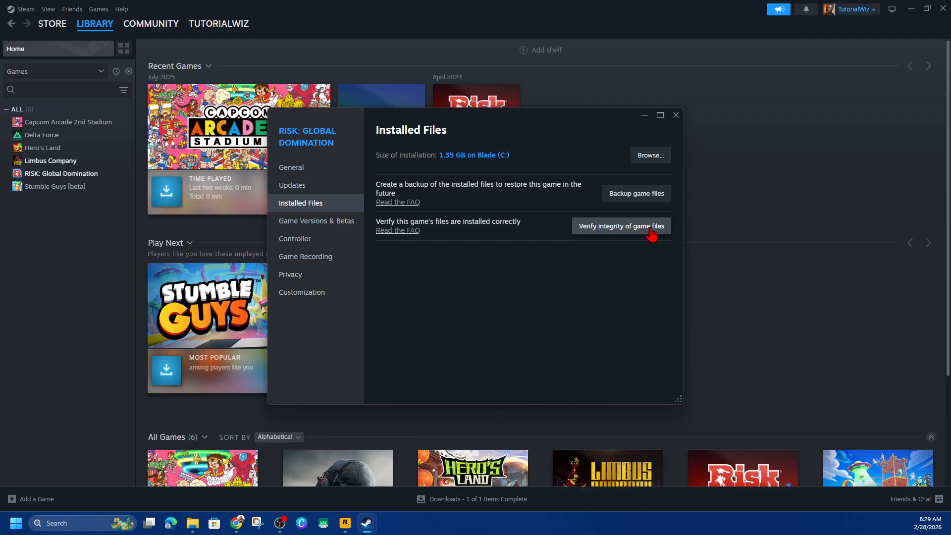
{"action": "left_click", "coordinate": [652, 233]}
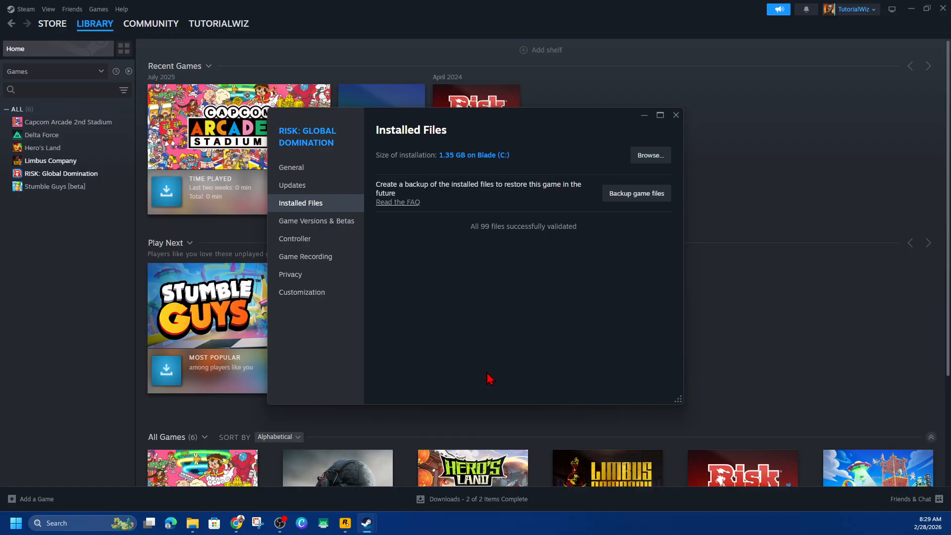
{"action": "key", "text": "Escape"}
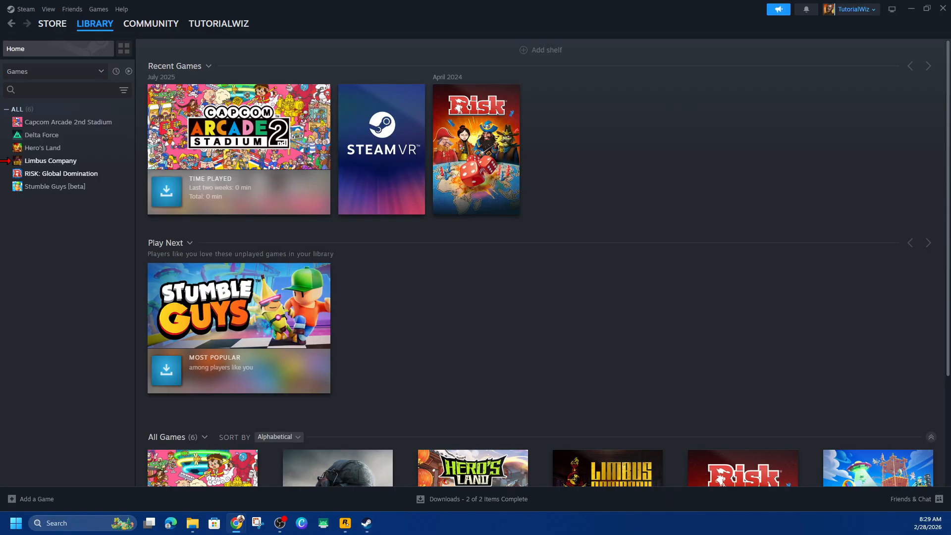
Clear the local download cache in Steam's download settings and confirm the restart
{"action": "left_click", "coordinate": [20, 10]}
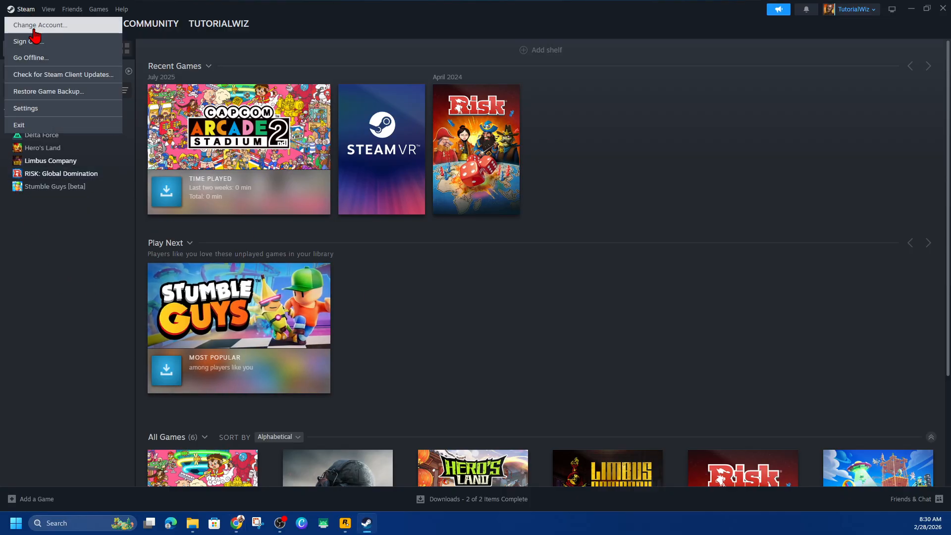
{"action": "left_click", "coordinate": [27, 108]}
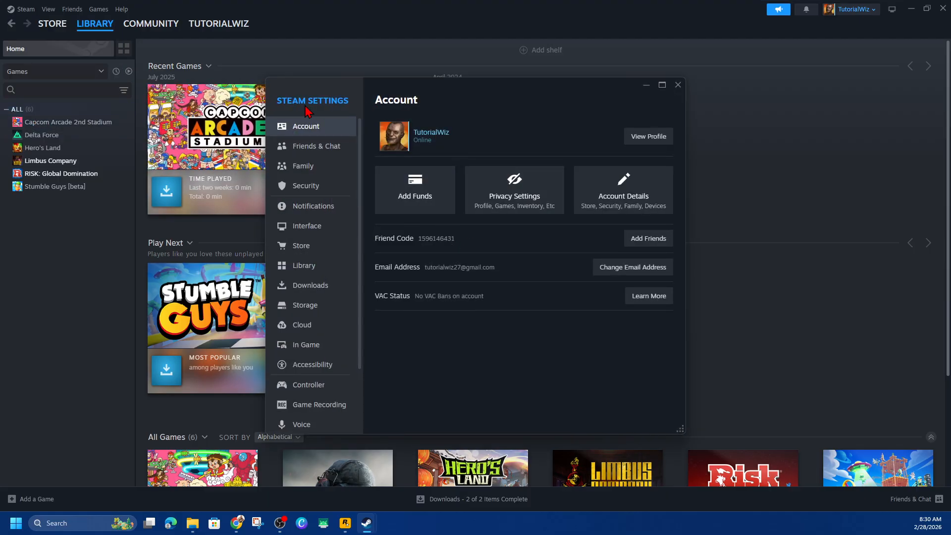
{"action": "left_click", "coordinate": [314, 290]}
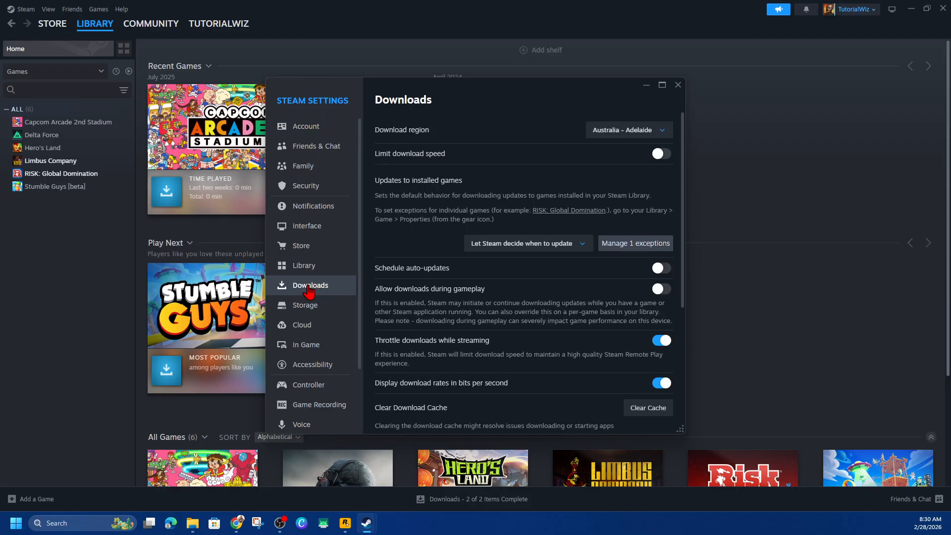
{"action": "scroll", "coordinate": [569, 272], "scroll_direction": "down", "scroll_amount": 5}
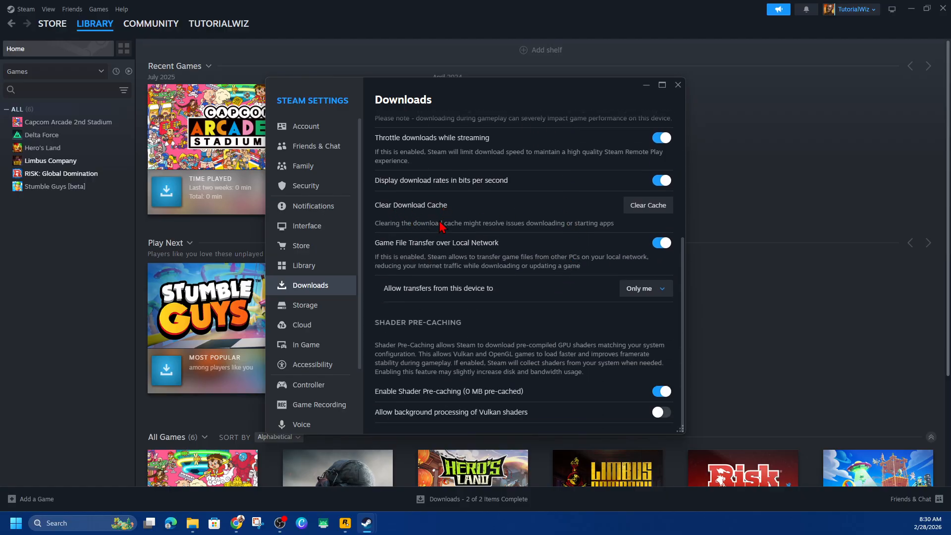
{"action": "left_click", "coordinate": [664, 208]}
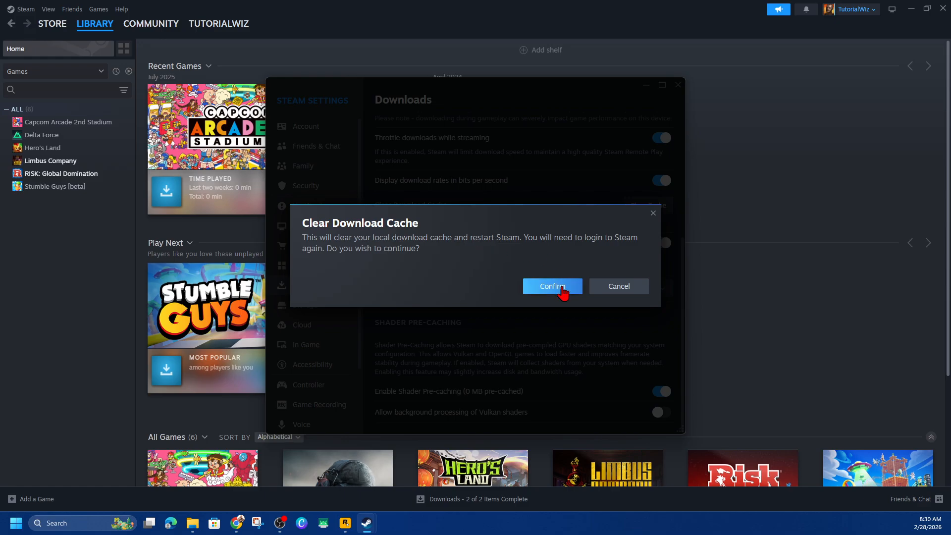
{"action": "left_click", "coordinate": [552, 286]}
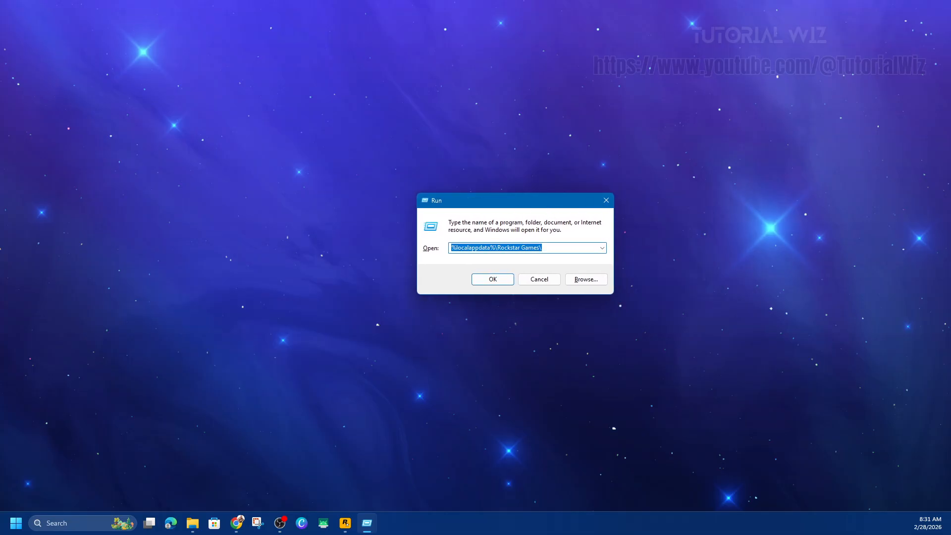
Execute steam://flushconfig from the Windows Run dialog, and close the Steam account selection window
{"action": "key", "text": "alt+Tab"}
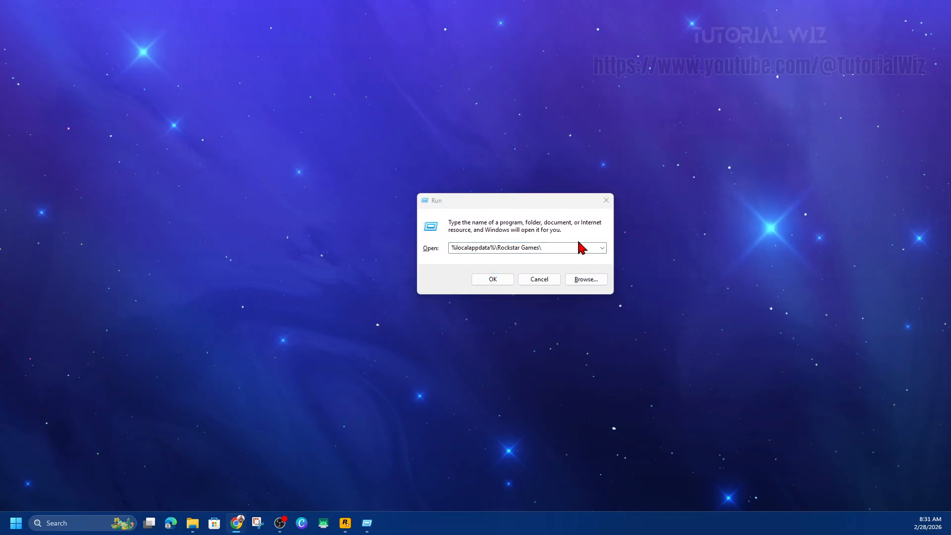
{"action": "left_click_drag", "start_coordinate": [582, 248], "coordinate": [389, 249]}
{"action": "type", "text": "steam://flushconfig"}
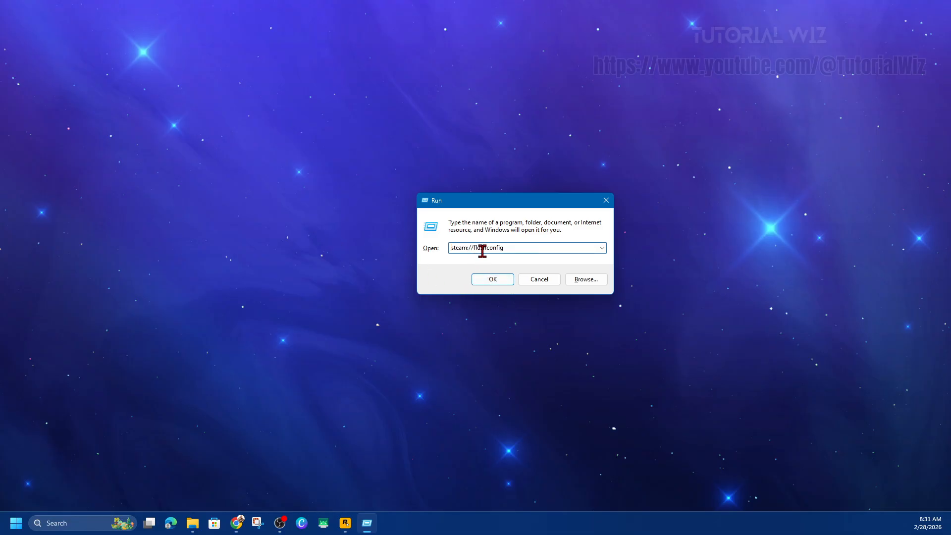
{"action": "left_click", "coordinate": [499, 281]}
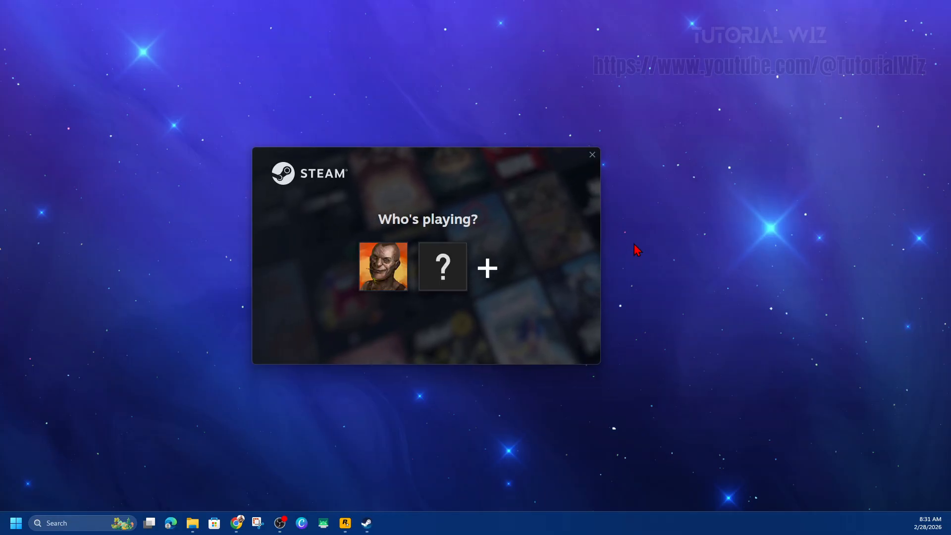
{"action": "left_click", "coordinate": [592, 154]}
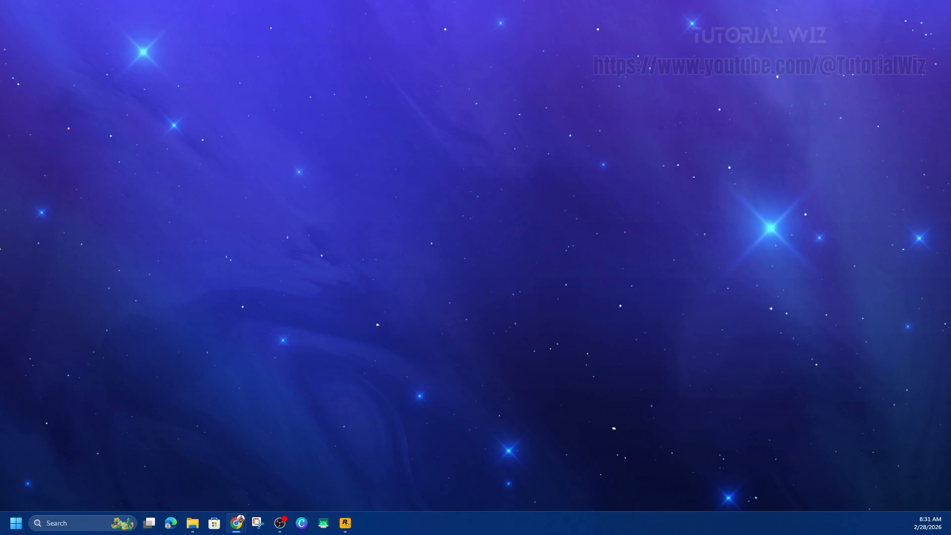
Find and open the Windows Add or remove programs settings
{"action": "left_click", "coordinate": [377, 247]}
{"action": "left_click", "coordinate": [82, 525]}
{"action": "type", "text": "ADD"}
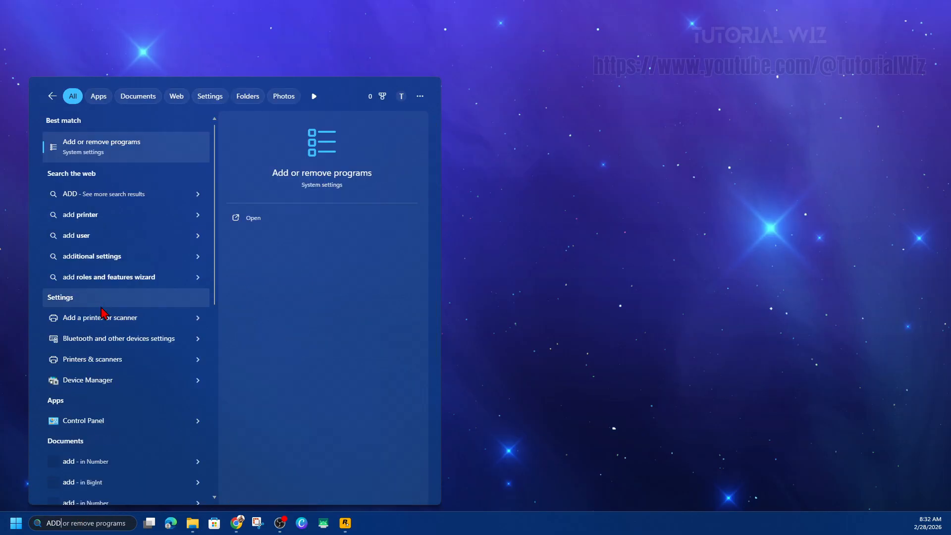
{"action": "left_click", "coordinate": [117, 152]}
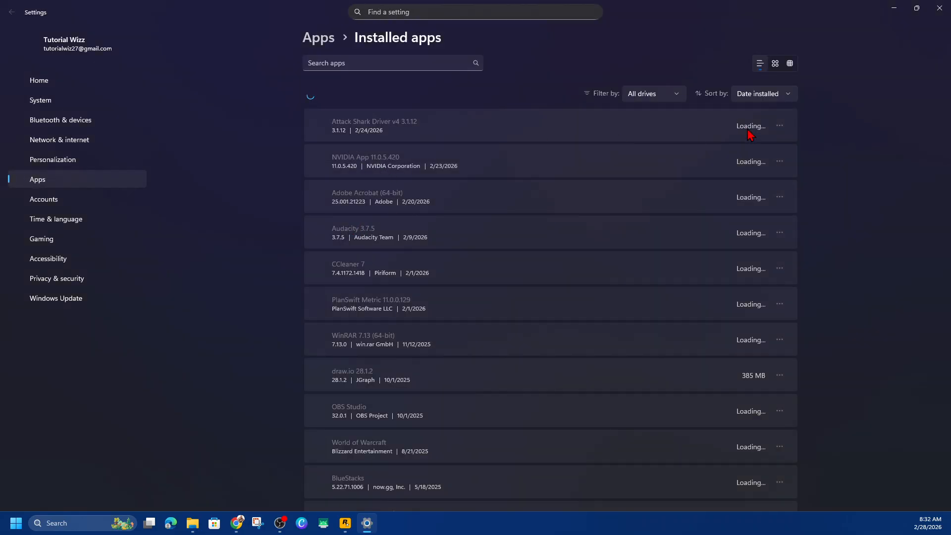
Filter the installed apps by STEAM, view the Steam entry's uninstall option without using it, and close Settings
{"action": "left_click", "coordinate": [385, 66]}
{"action": "type", "text": "S"}
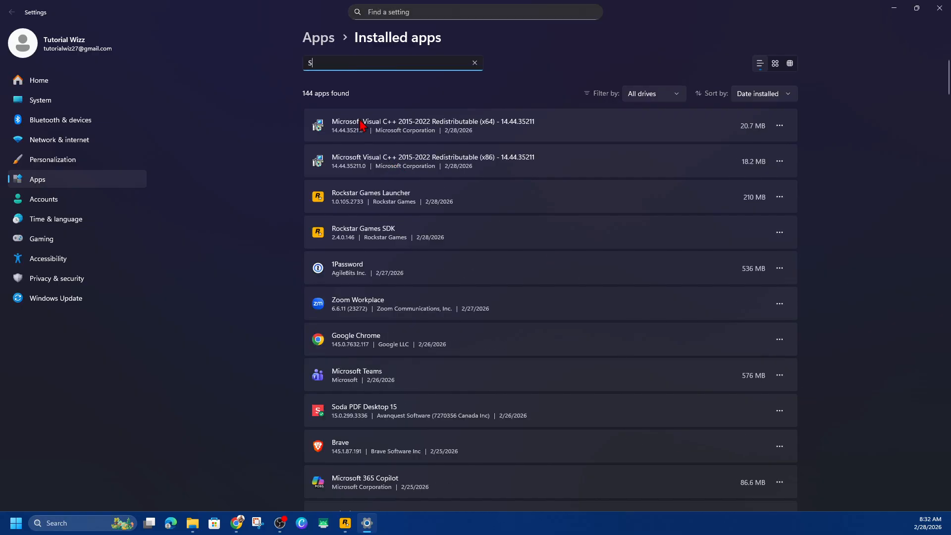
{"action": "type", "text": "TEAM"}
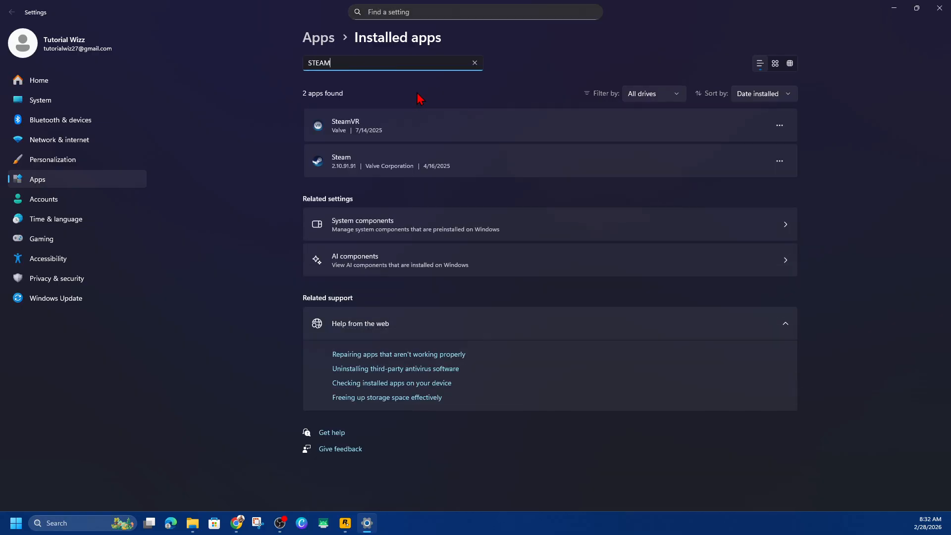
{"action": "left_click", "coordinate": [782, 161]}
{"action": "left_click", "coordinate": [877, 182]}
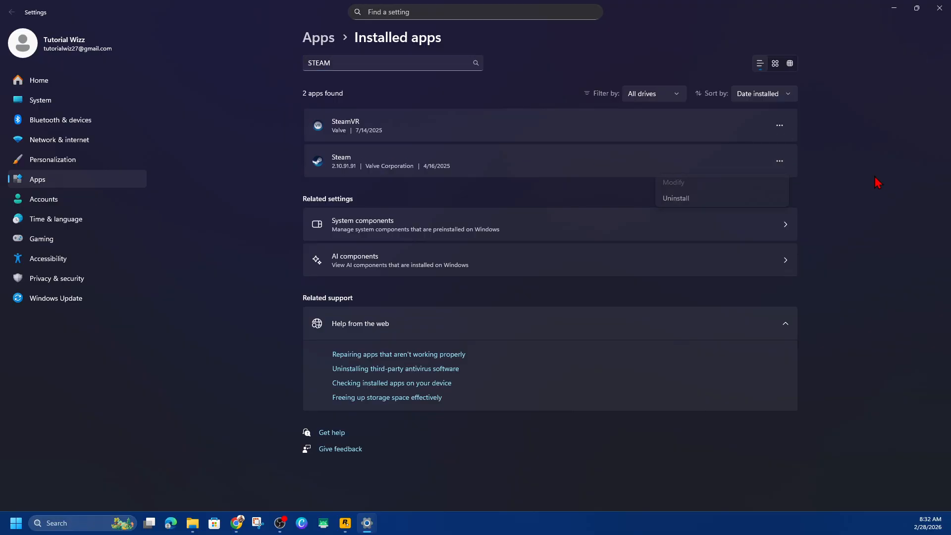
{"action": "left_click", "coordinate": [940, 8]}
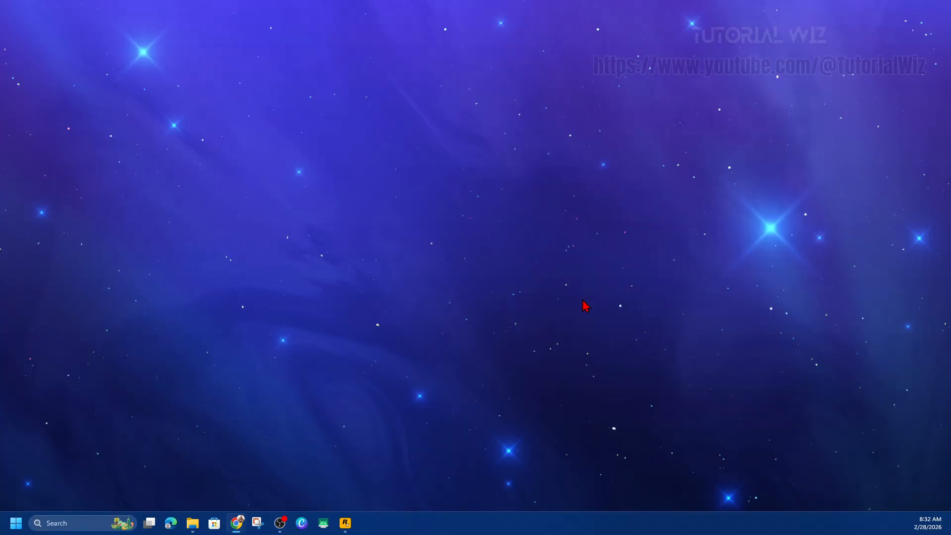